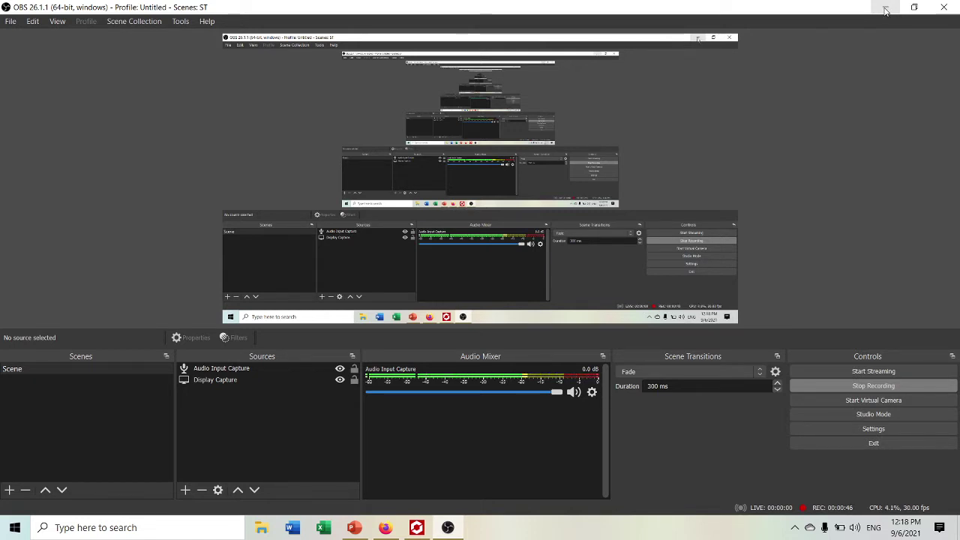
Switch to Google Forms in Firefox and open the "Copy of Untitled form" attendance form last opened 4 Jun 2021
click(885, 9)
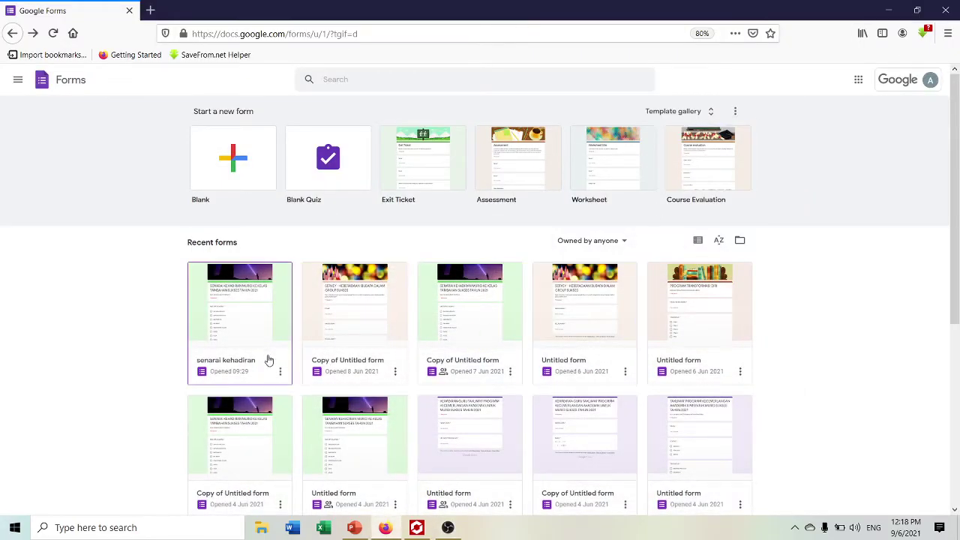
scroll(319, 442, down, 3)
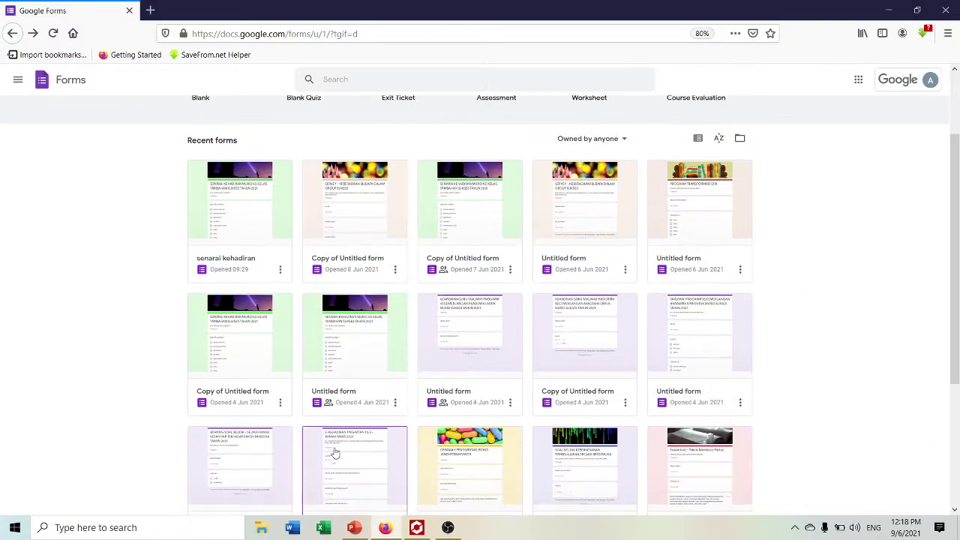
click(244, 358)
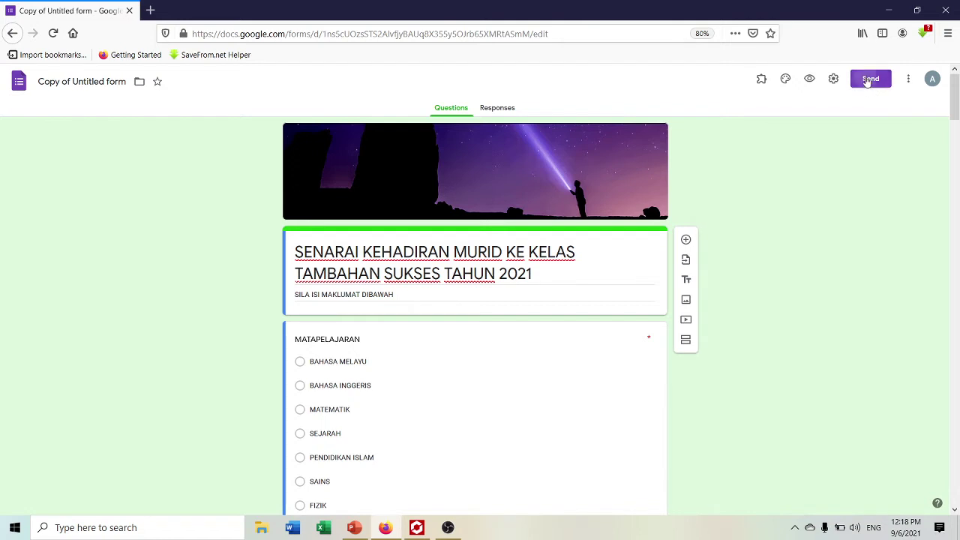
Copy the form's shortened sharing link and close the Send form dialog
click(870, 80)
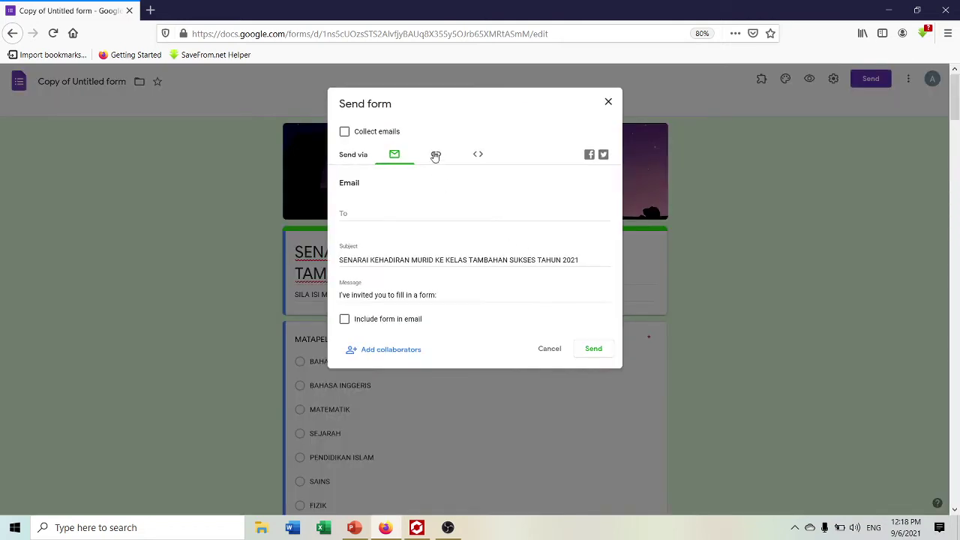
click(435, 154)
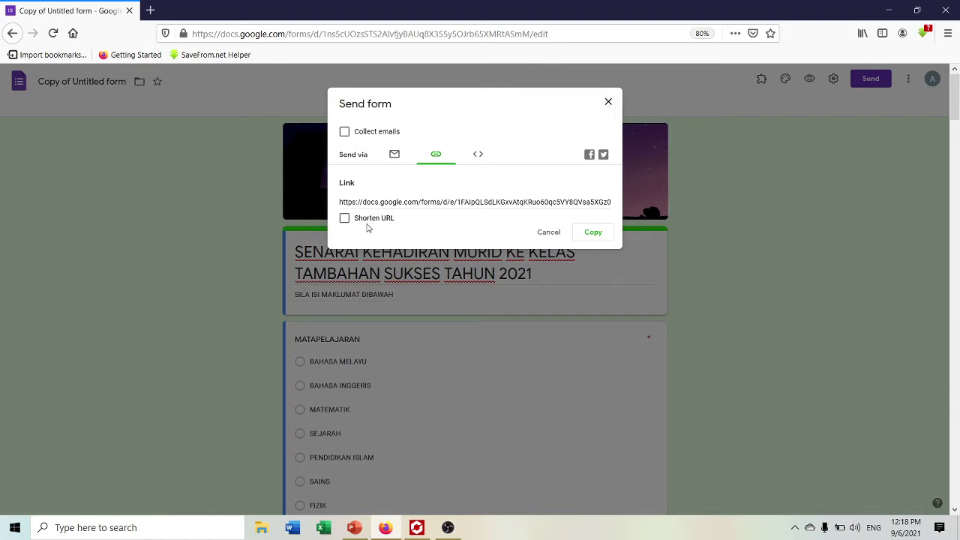
click(344, 218)
click(593, 234)
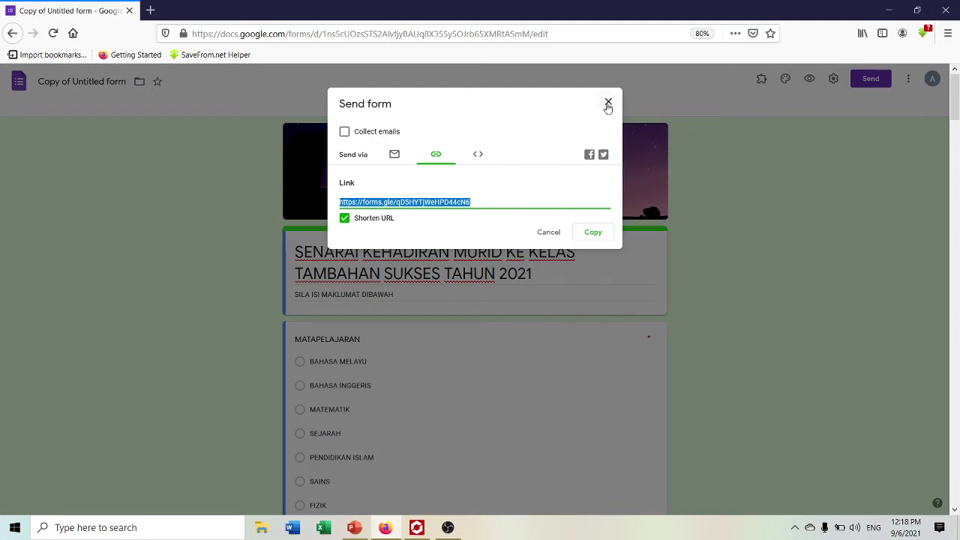
click(608, 101)
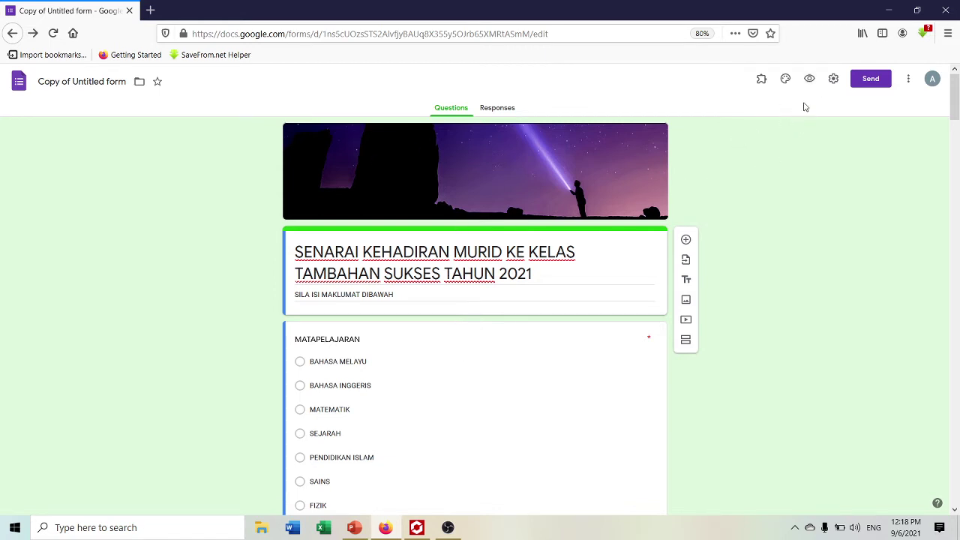
Preview the form as a respondent and choose MATEMATIK as the MATAPELAJARAN answer
click(808, 80)
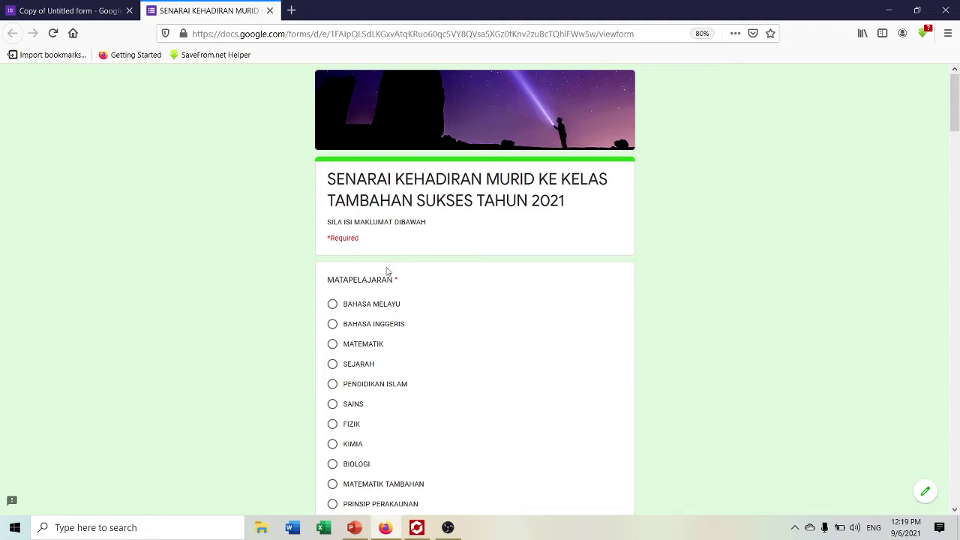
scroll(376, 279, down, 1)
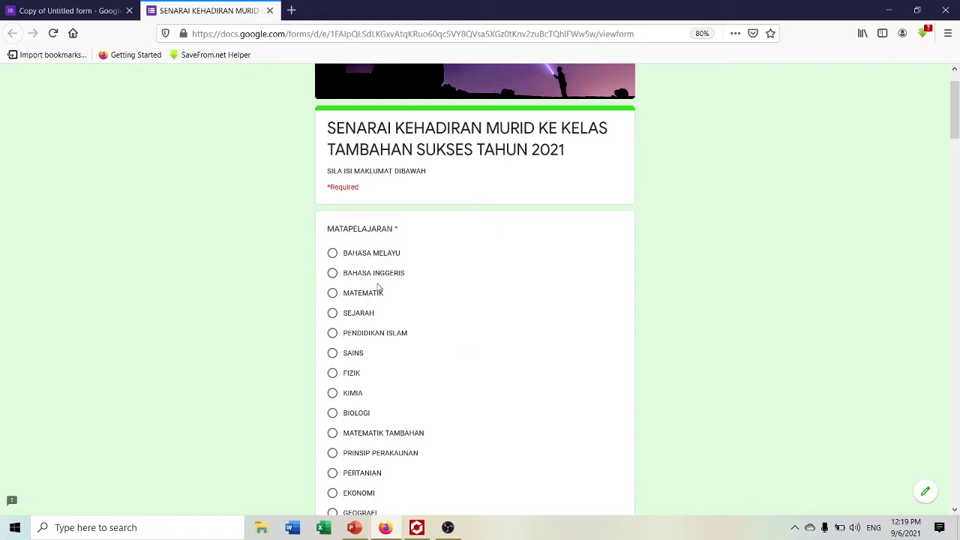
scroll(378, 286, down, 2)
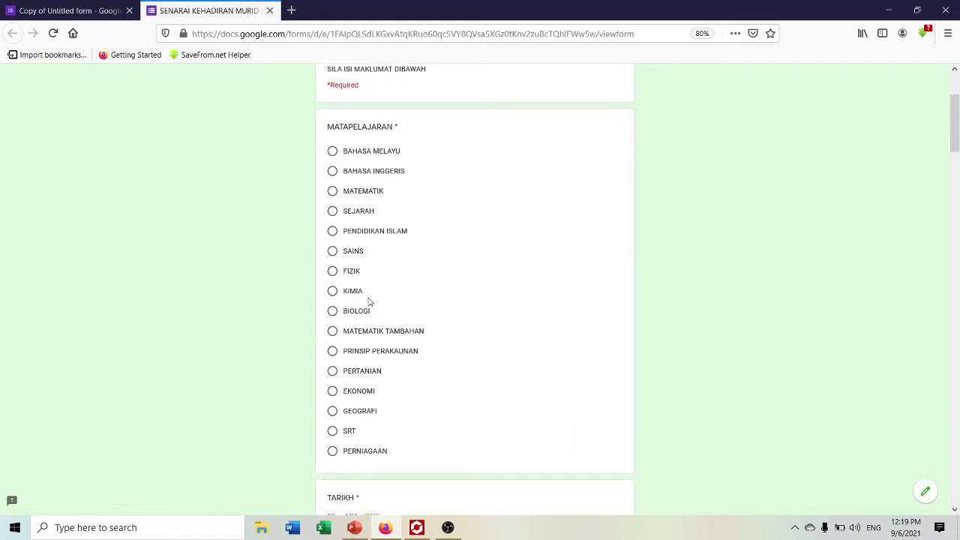
click(333, 193)
Look over the TARIKH question and the full NAMA MURID student list down to the KELAS question
scroll(484, 238, down, 3)
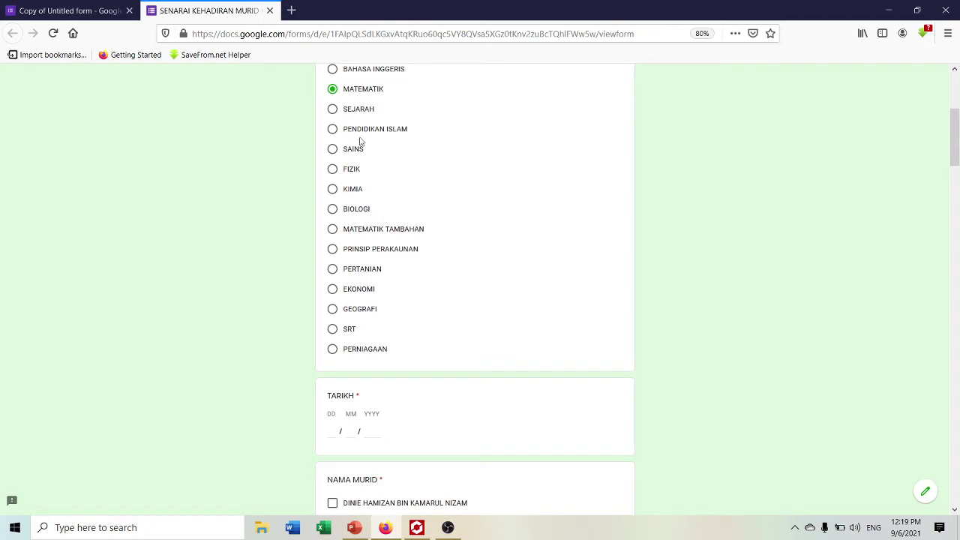
scroll(396, 239, down, 3)
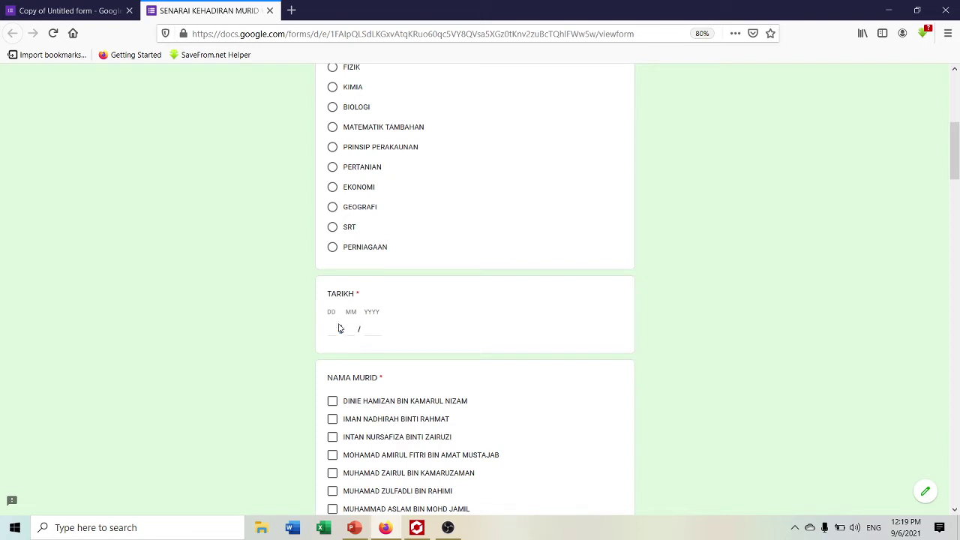
click(340, 328)
scroll(347, 334, down, 4)
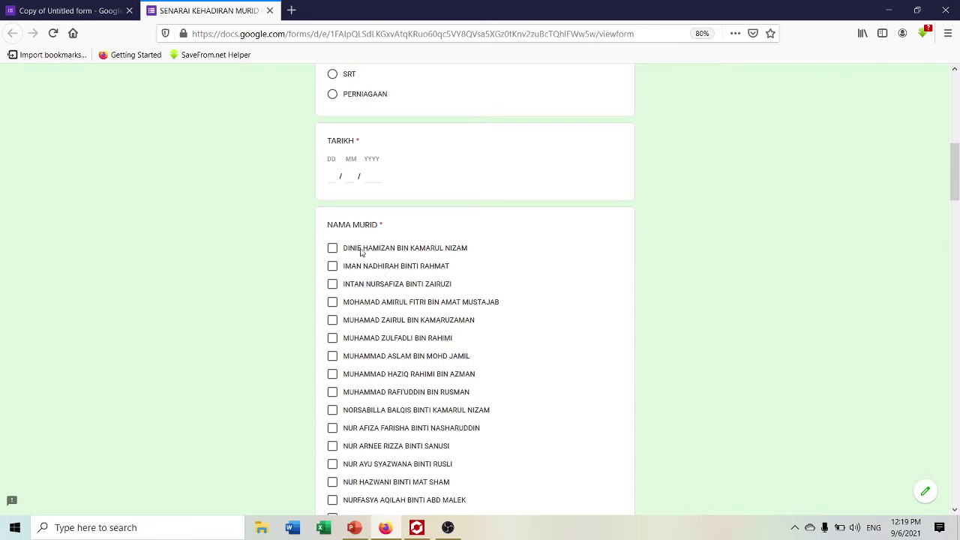
scroll(378, 297, down, 3)
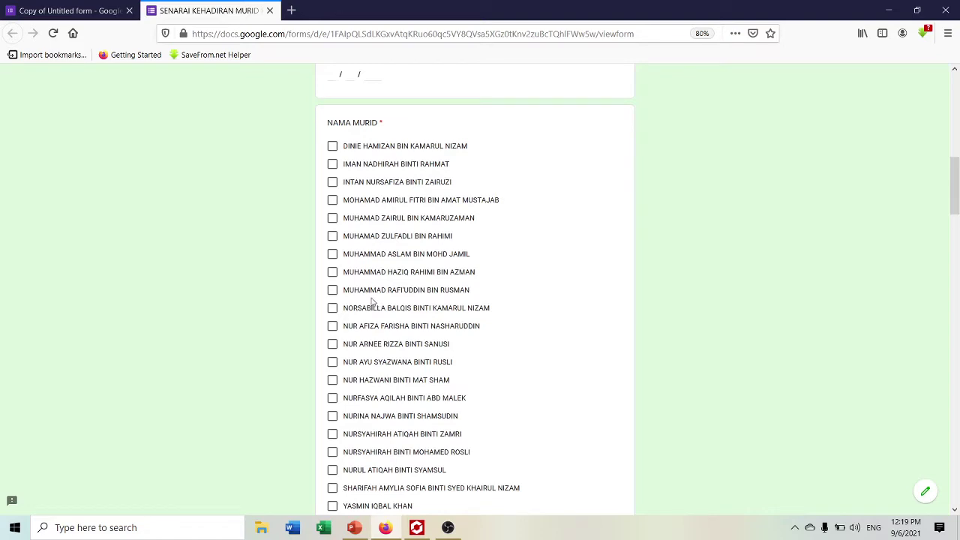
scroll(374, 284, down, 3)
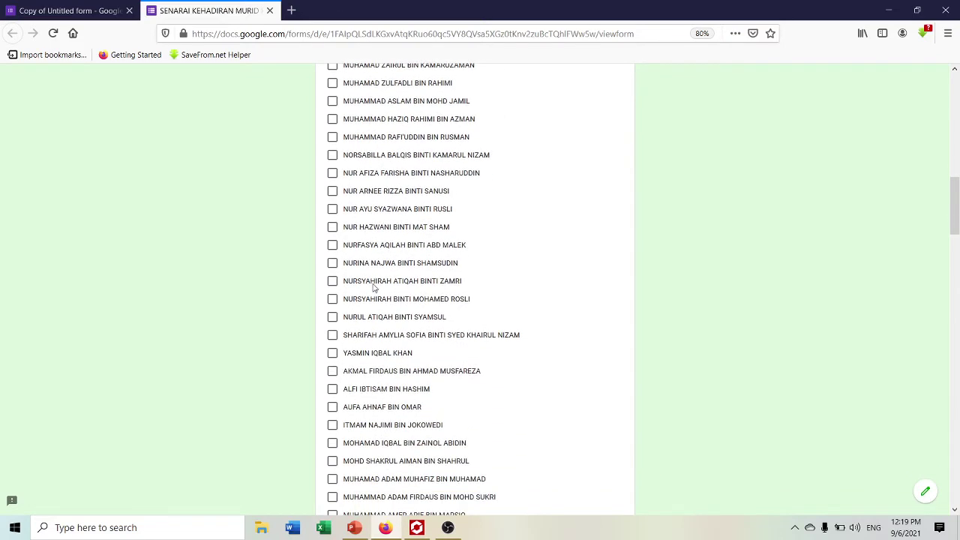
scroll(374, 287, down, 5)
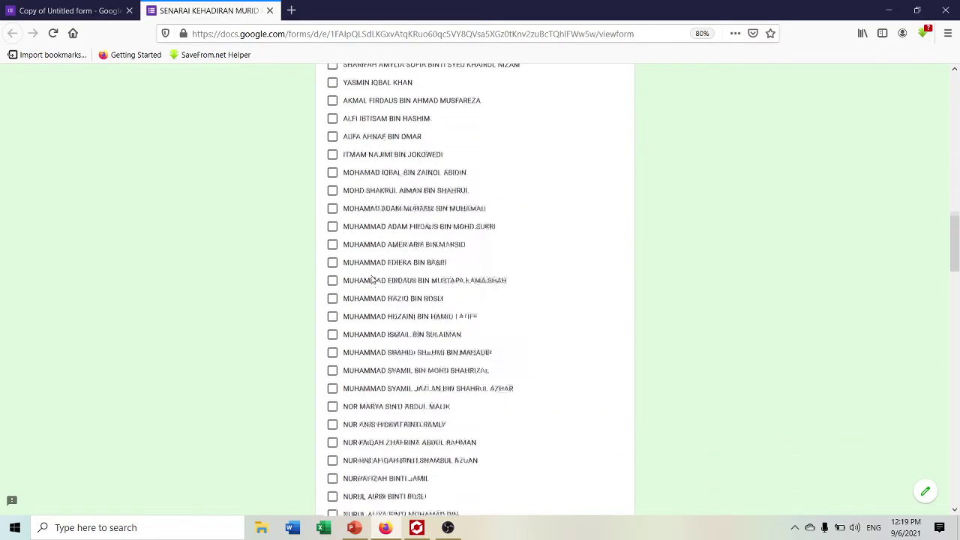
scroll(373, 279, down, 2)
scroll(373, 289, down, 8)
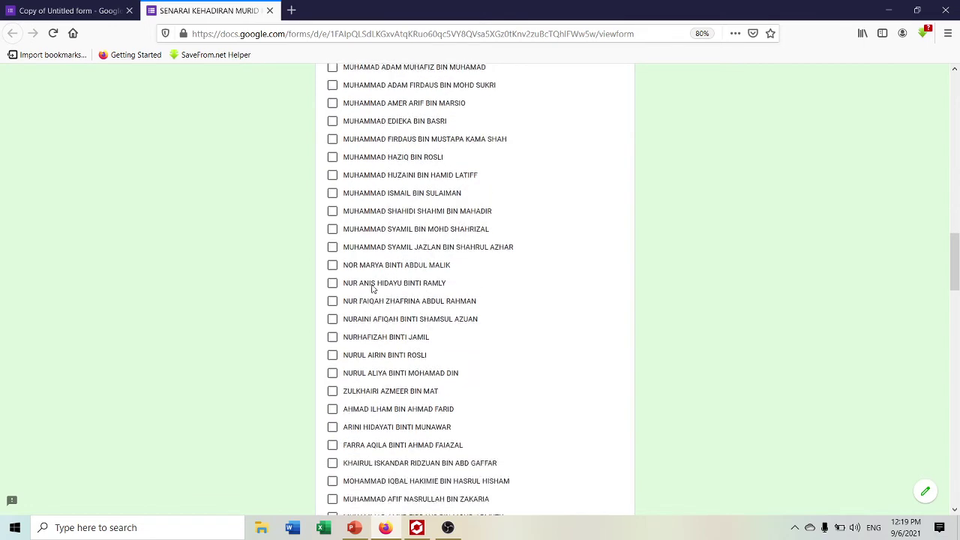
scroll(373, 290, down, 9)
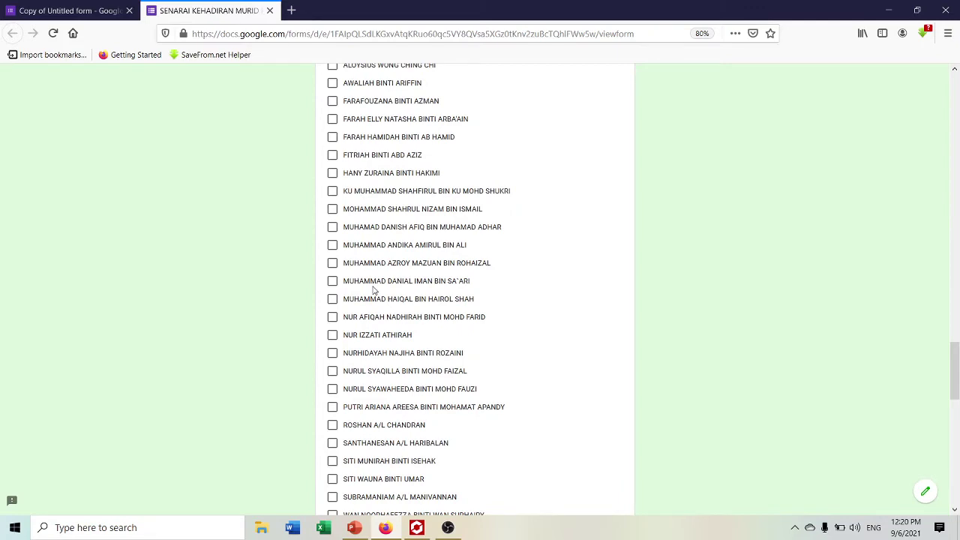
scroll(373, 289, down, 2)
scroll(373, 288, up, 14)
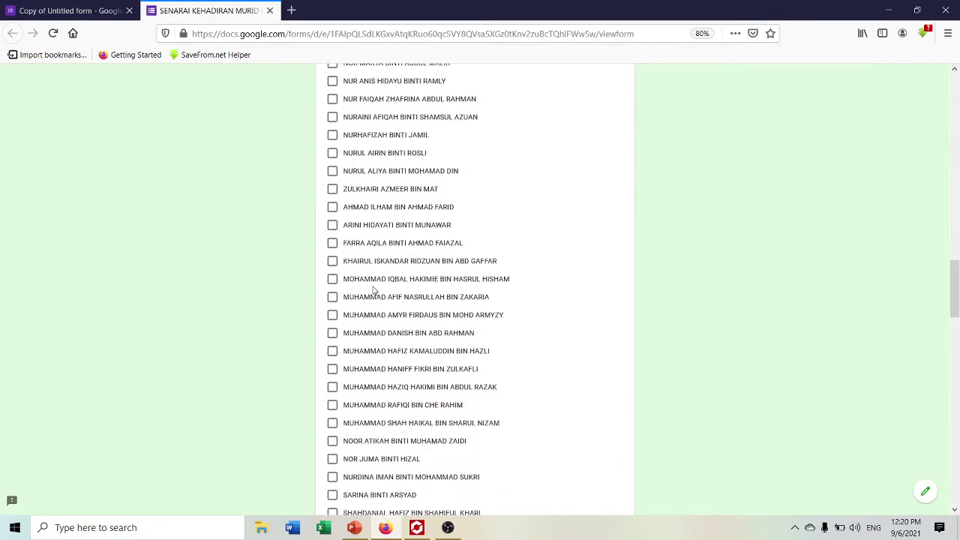
scroll(372, 289, up, 20)
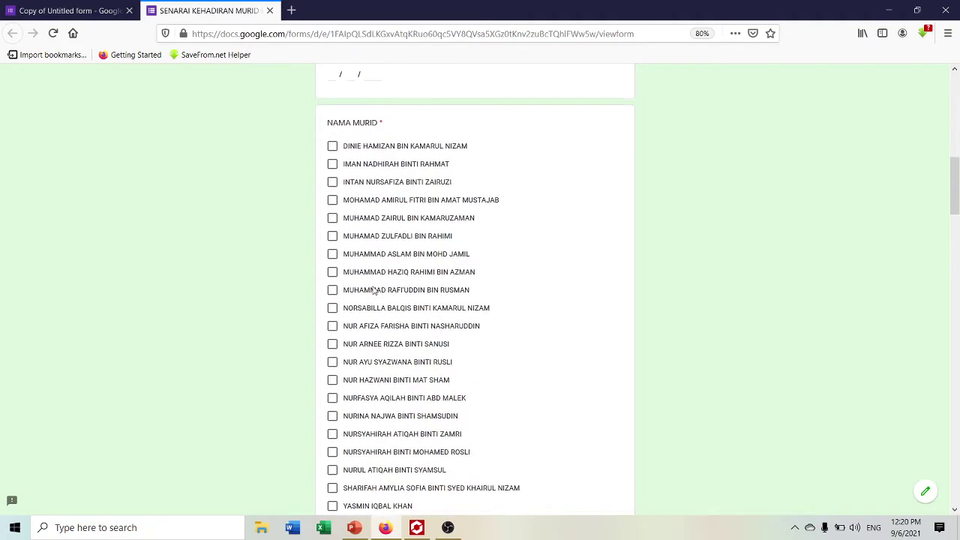
scroll(373, 290, down, 15)
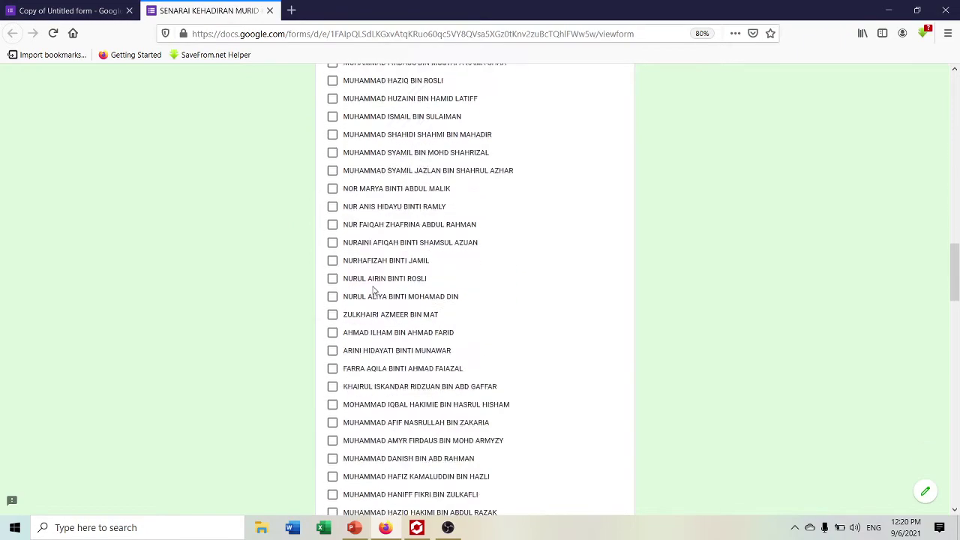
scroll(372, 290, down, 15)
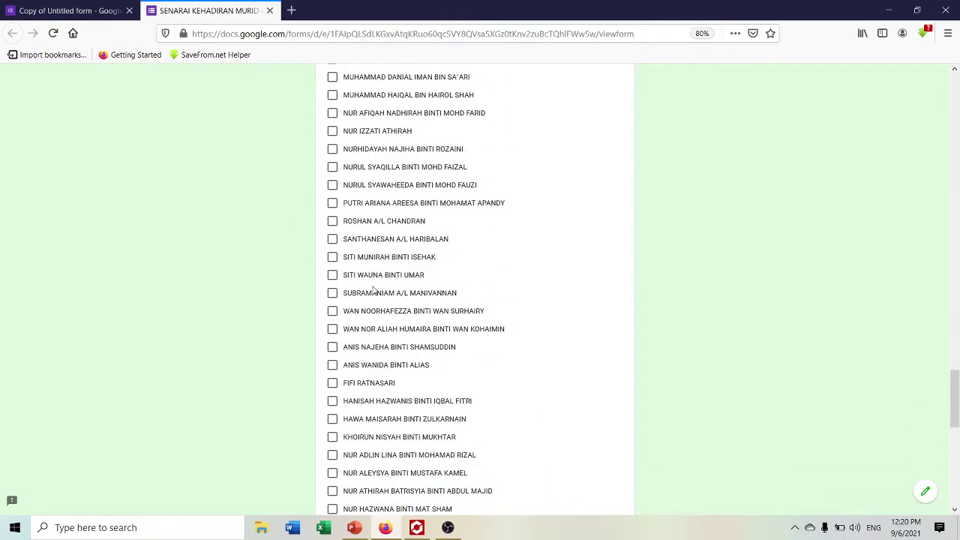
scroll(372, 289, down, 8)
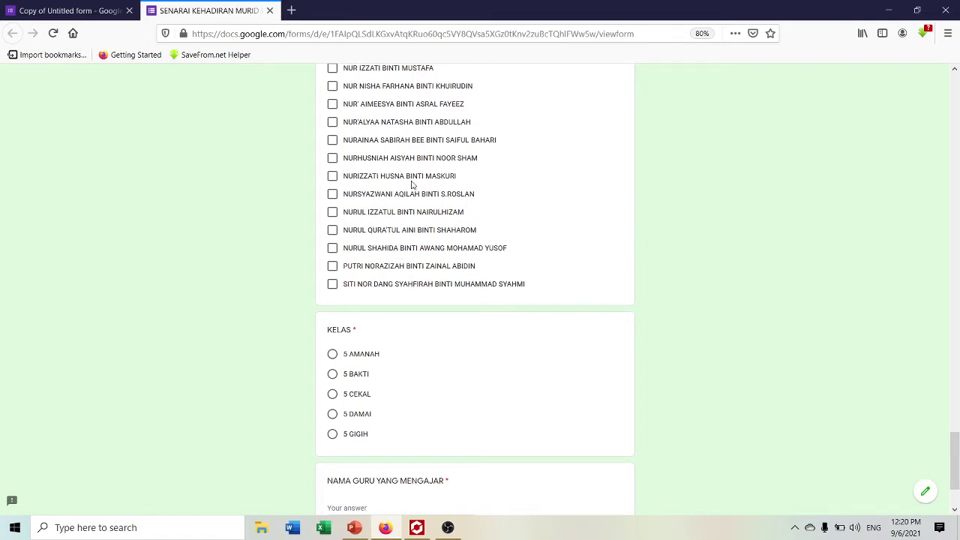
Tick one student's name near the end of the NAMA MURID list
scroll(403, 196, up, 4)
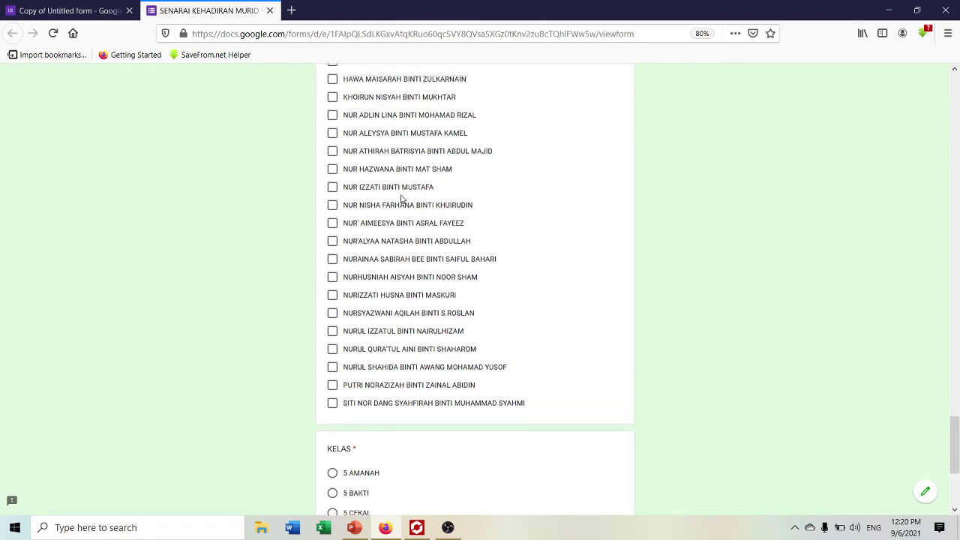
scroll(403, 198, up, 3)
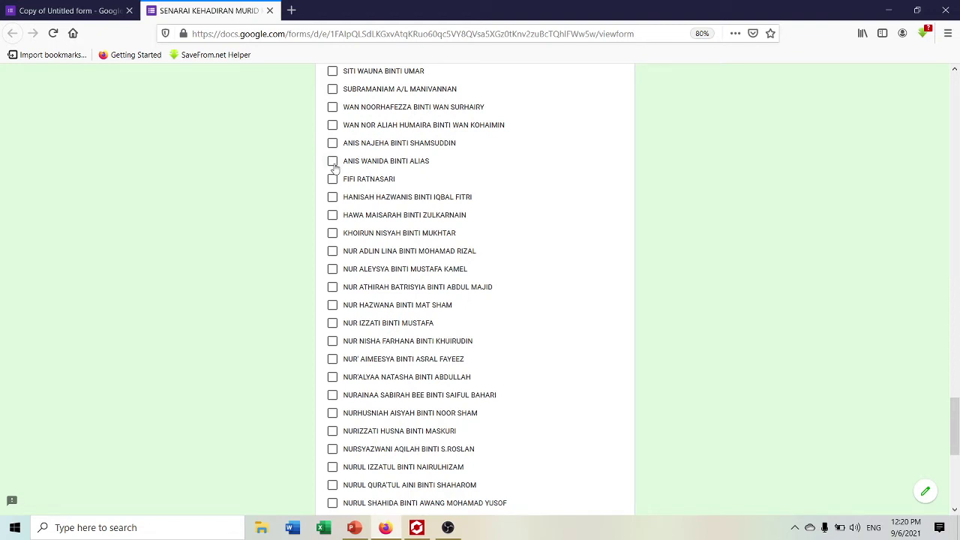
click(333, 165)
Answer KELAS with 5 GIGIH, enter the teacher's name under NAMA GURU YANG MENGAJAR, and try to submit the form
scroll(411, 171, down, 5)
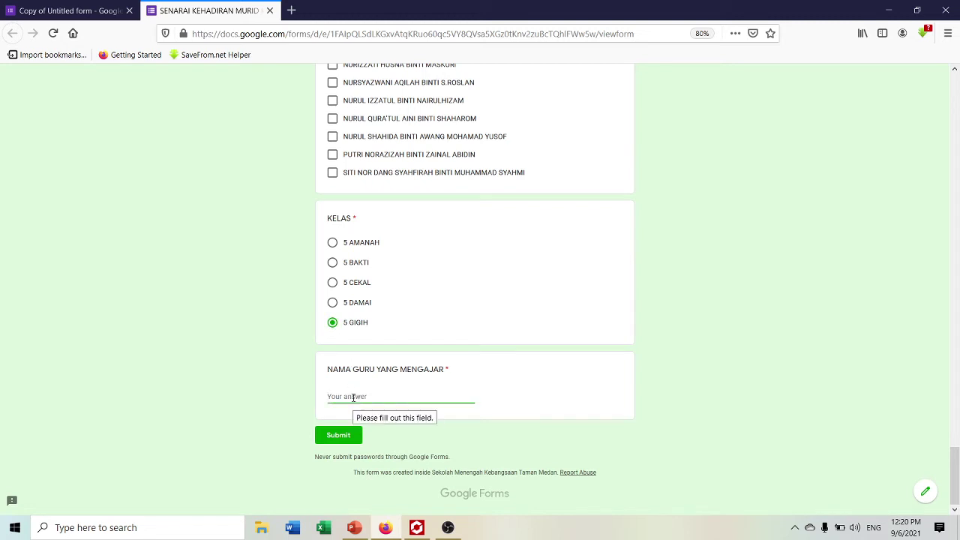
text(SARAH)
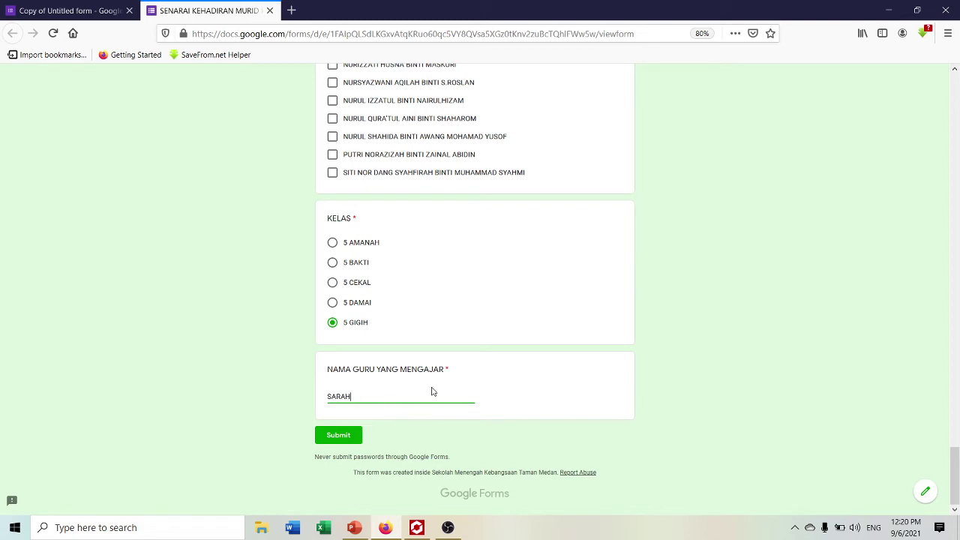
click(335, 440)
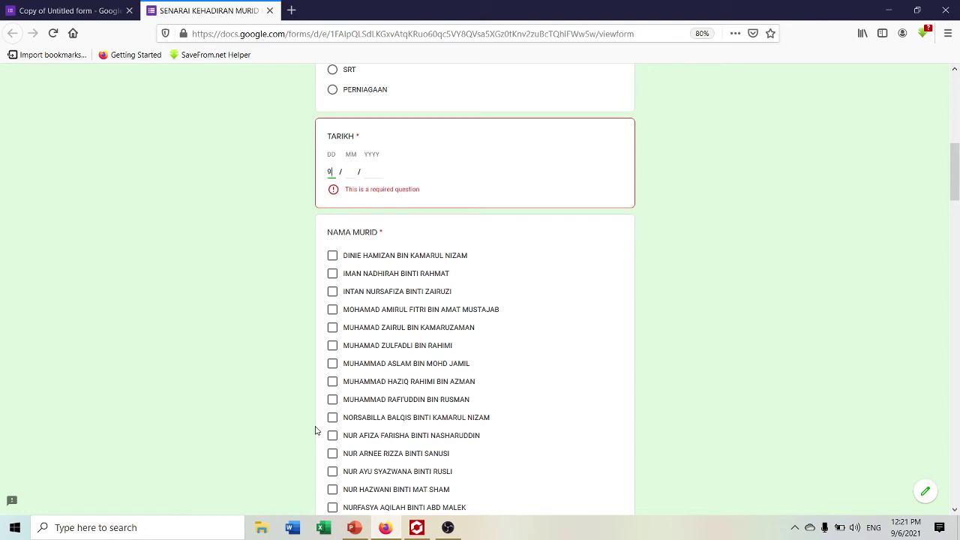
Fill in the TARIKH date as 9/6/21 and review the answers throughout the form
key(Tab)
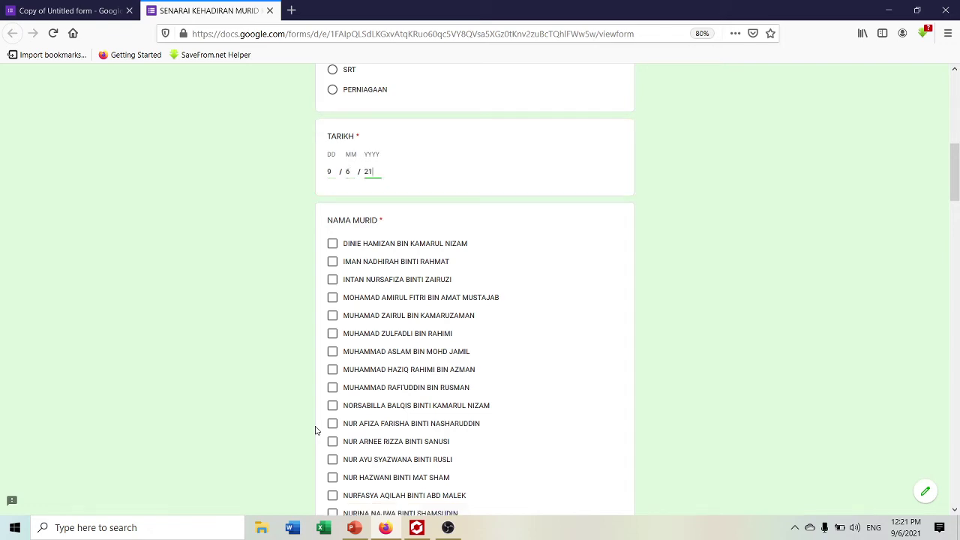
scroll(795, 328, down, 10)
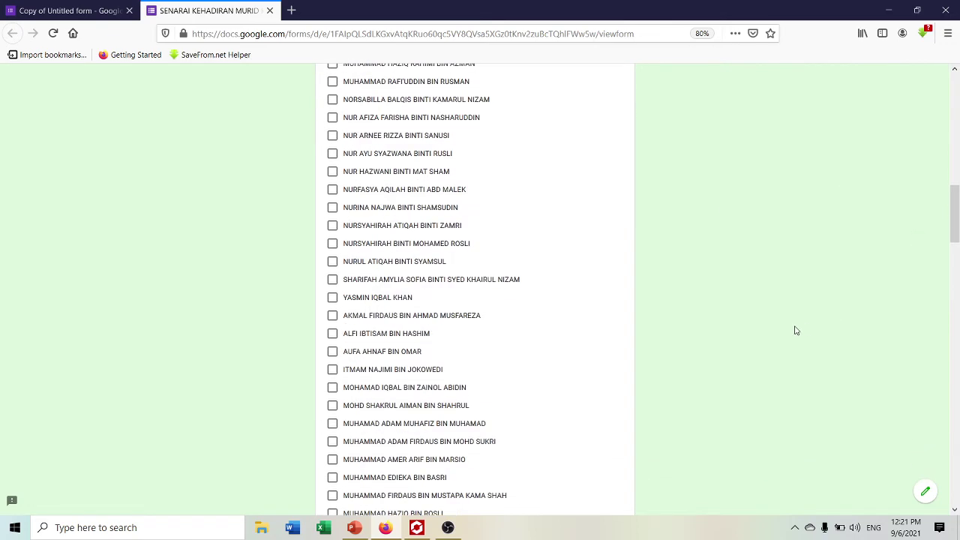
scroll(767, 346, down, 10)
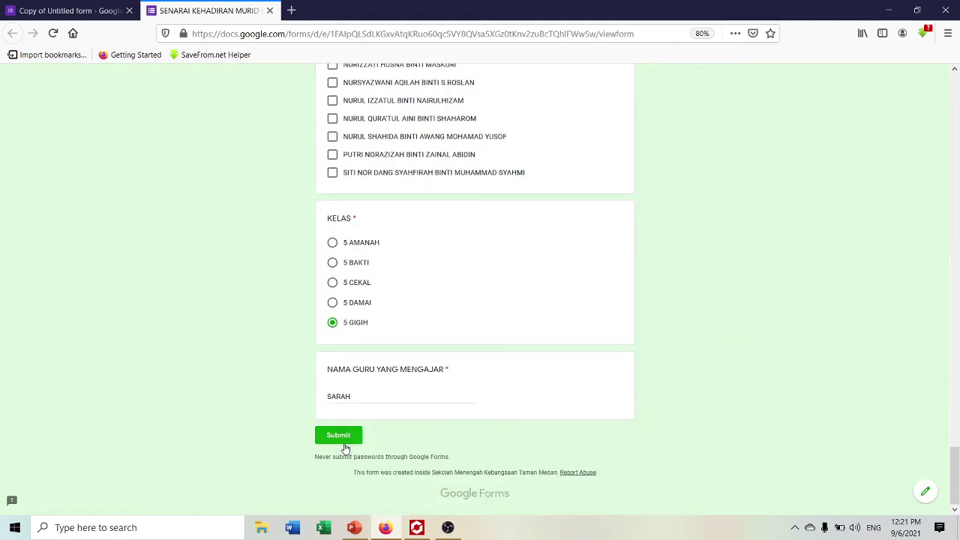
scroll(450, 315, up, 8)
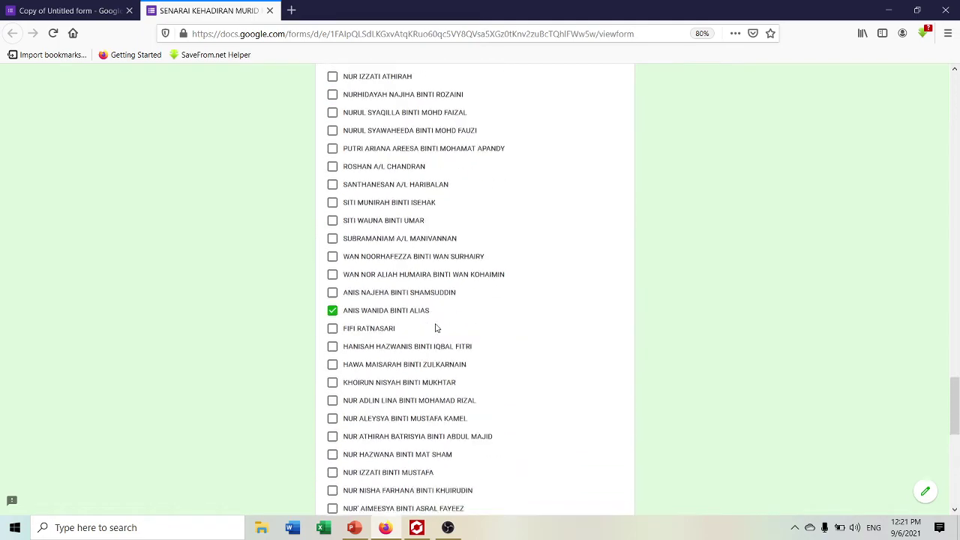
scroll(358, 365, up, 10)
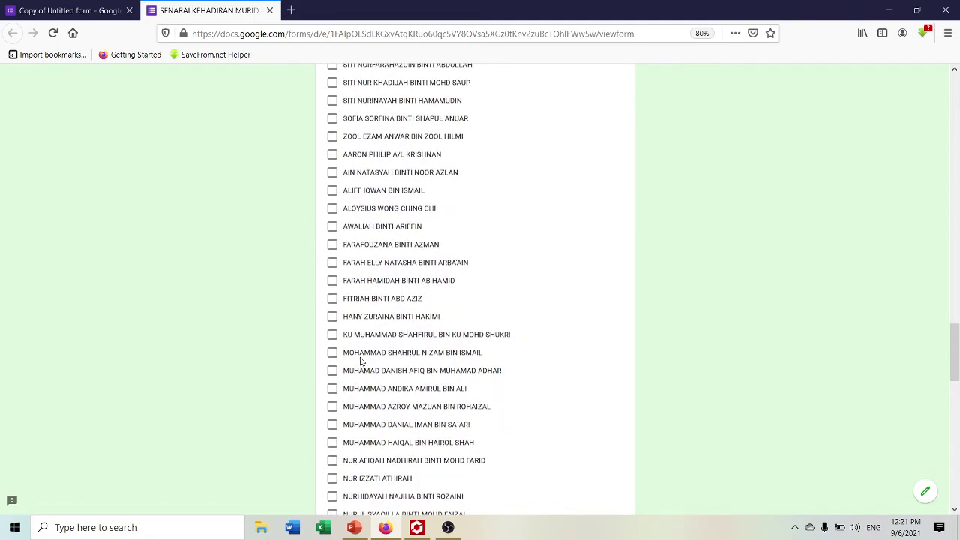
scroll(360, 362, up, 10)
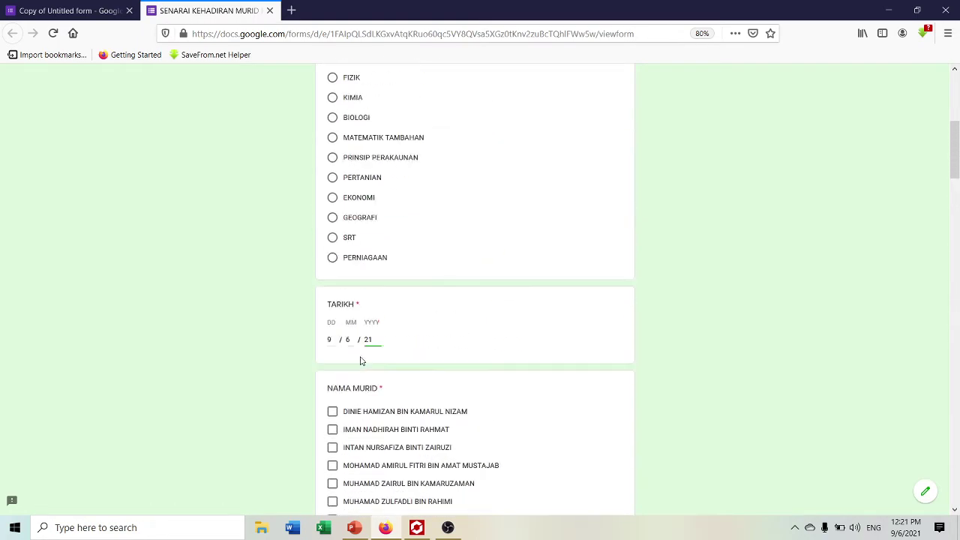
scroll(407, 260, down, 15)
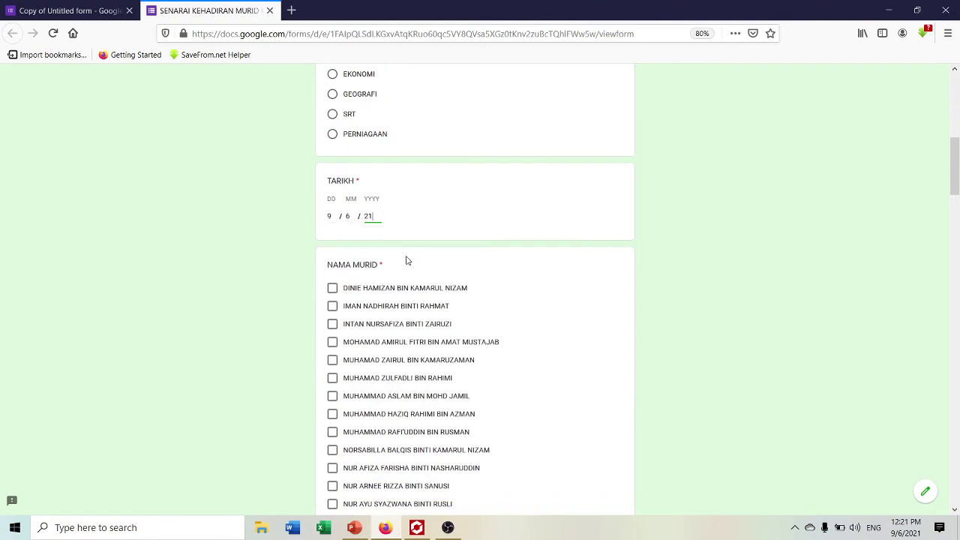
Check the remaining answers down to NAMA GURU YANG MENGAJAR, submit the attendance form, and close the respondent page
scroll(446, 300, down, 15)
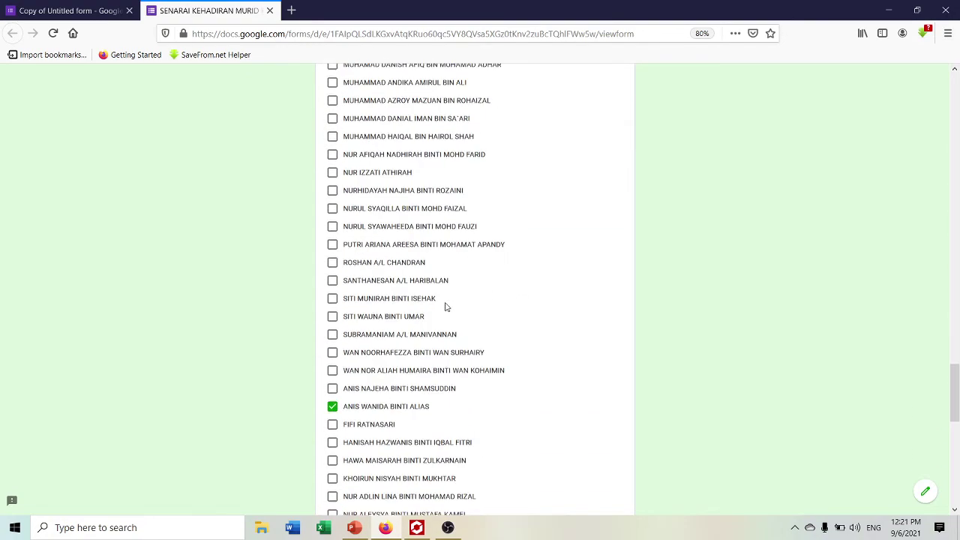
scroll(412, 282, up, 10)
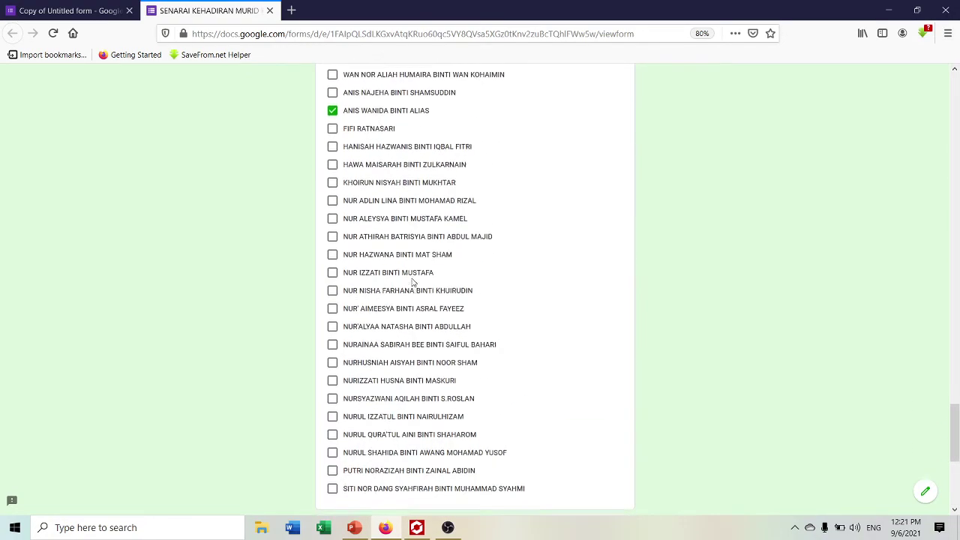
scroll(411, 282, down, 5)
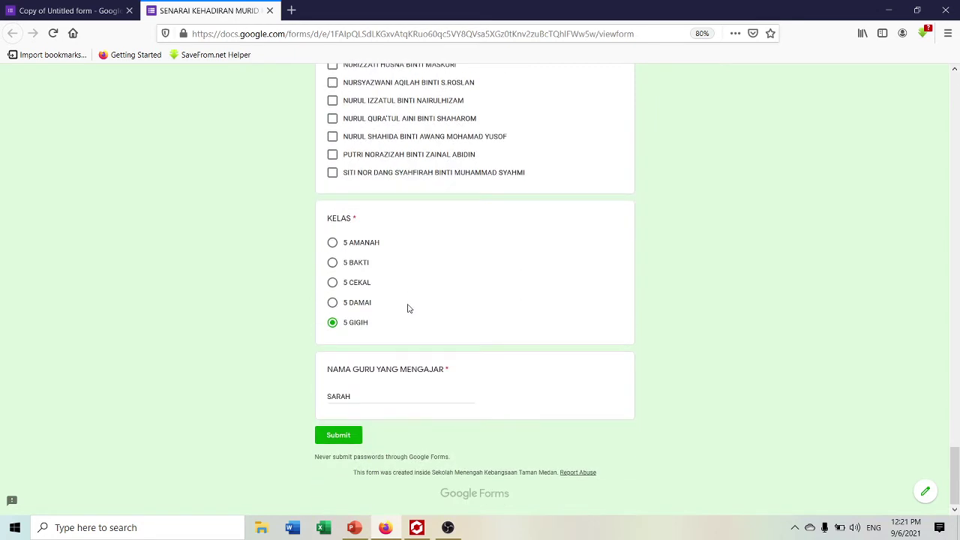
click(339, 436)
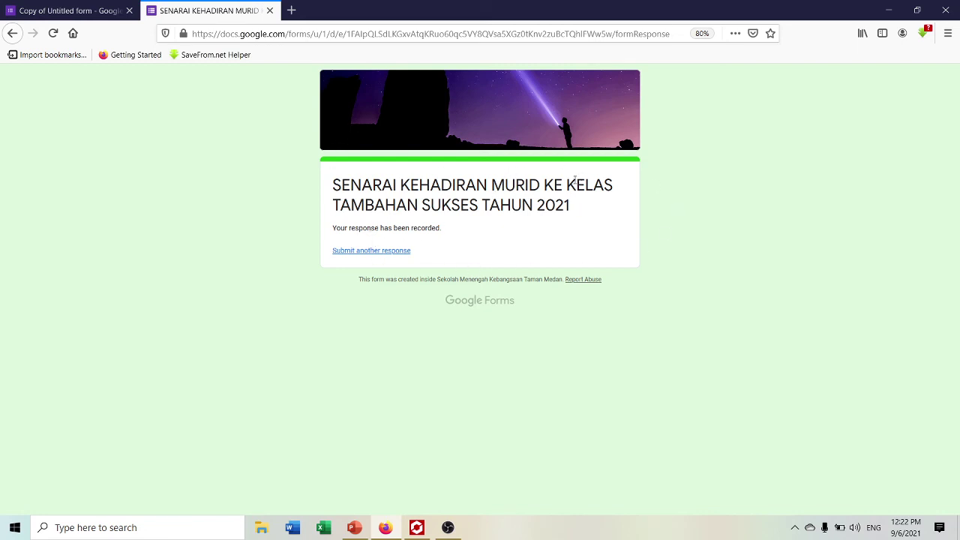
click(270, 11)
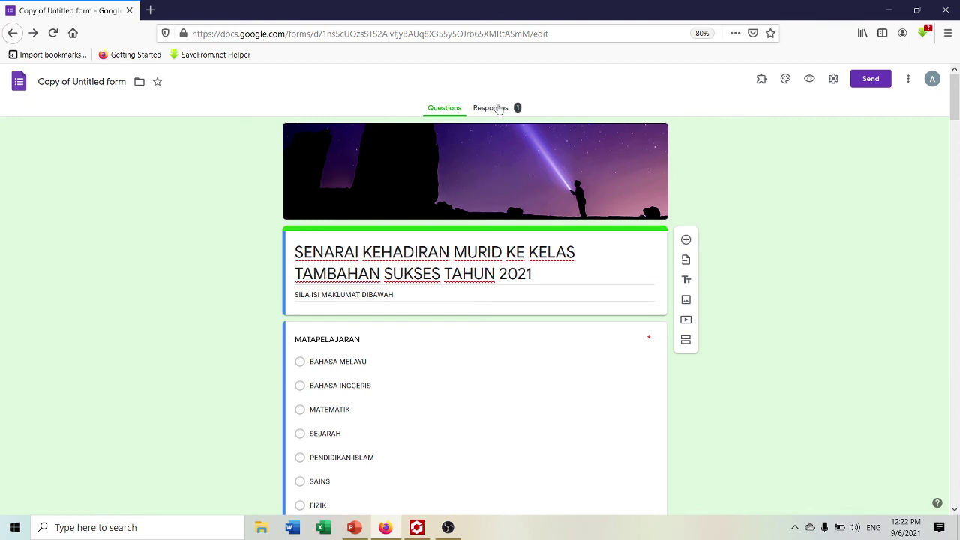
Look over the form's response summary for the MATAPELAJARAN, TARIKH and NAMA MURID questions
click(497, 110)
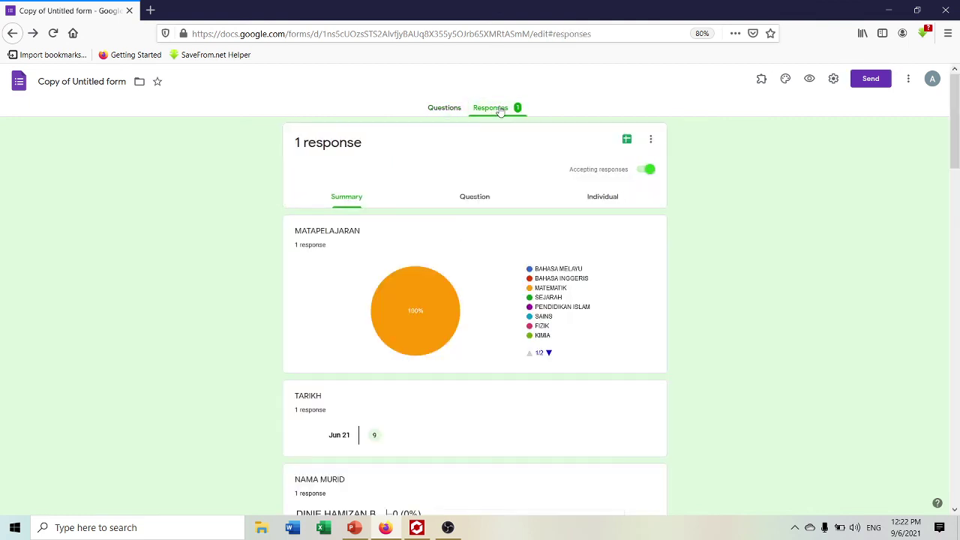
scroll(518, 225, down, 3)
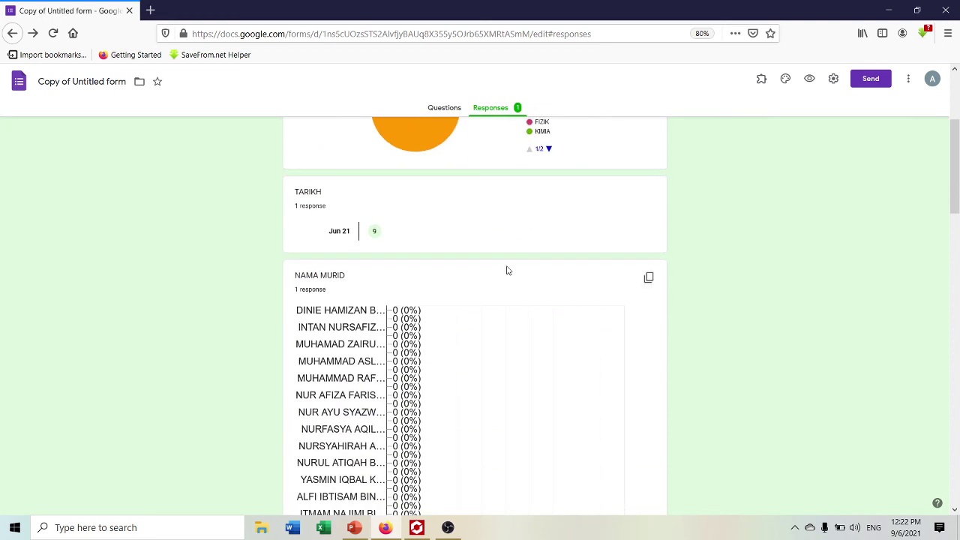
scroll(495, 278, up, 3)
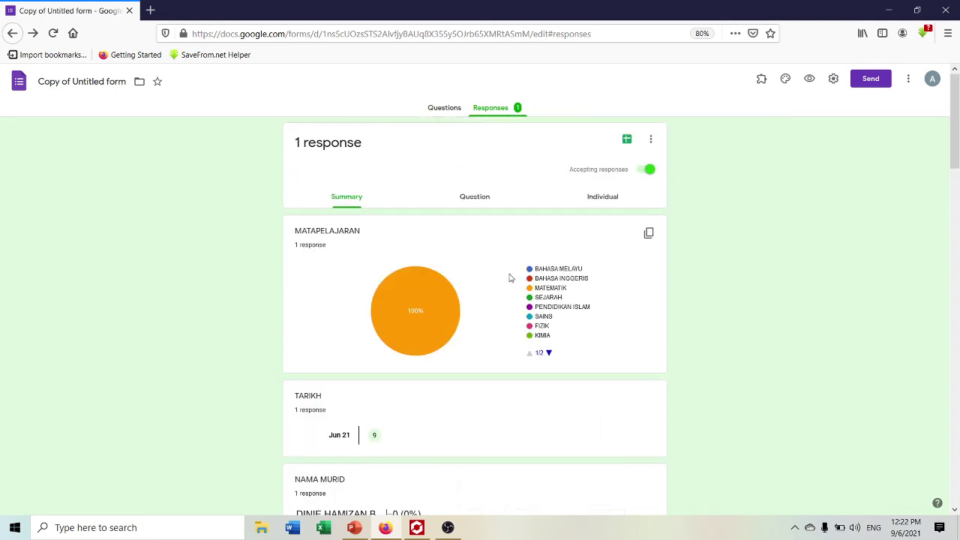
Create a new spreadsheet as the destination for the form's responses and open the linked spreadsheet
click(627, 140)
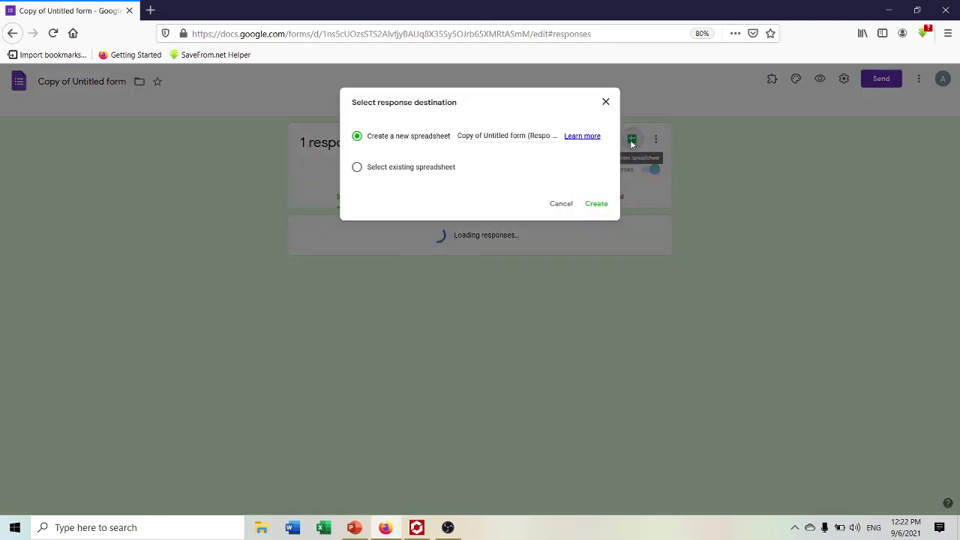
click(597, 204)
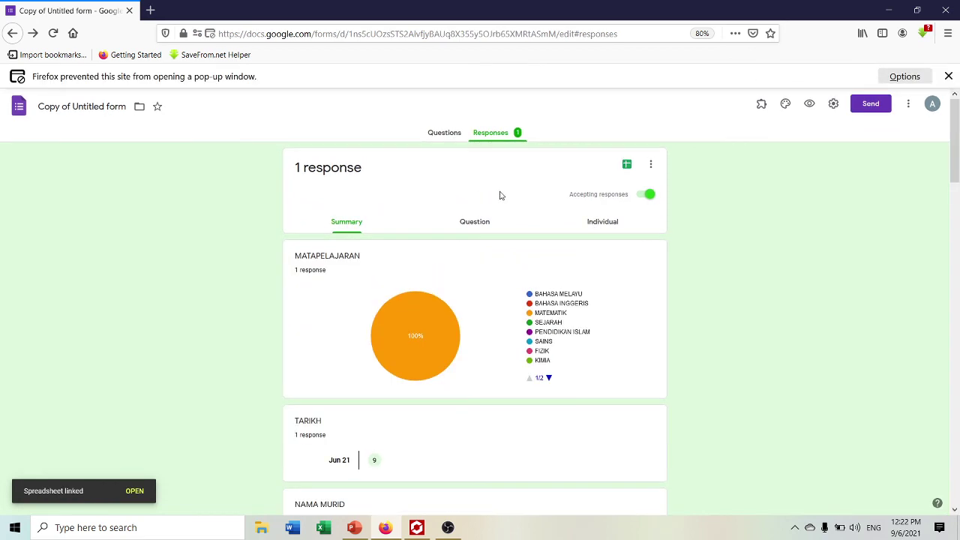
click(136, 492)
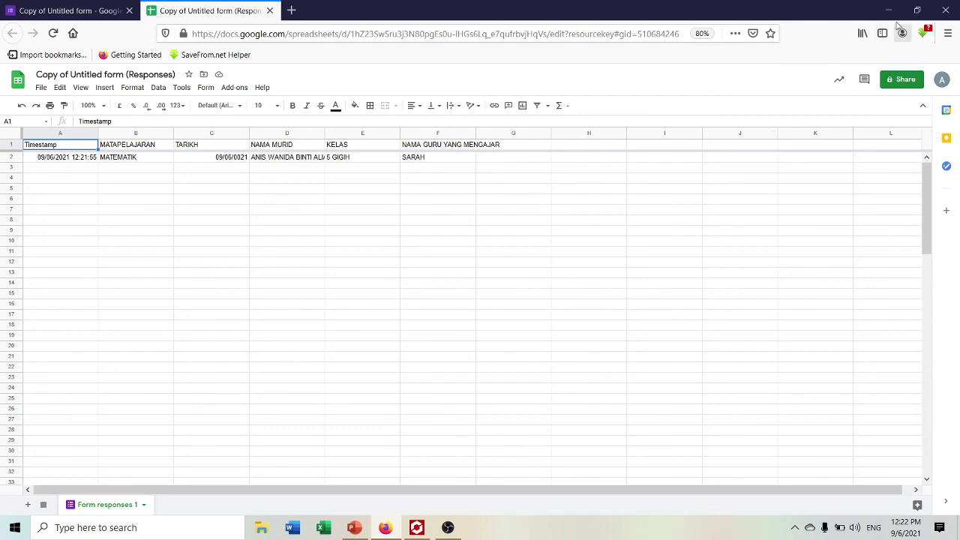
Close the browser together with the form and response spreadsheet tabs
click(945, 11)
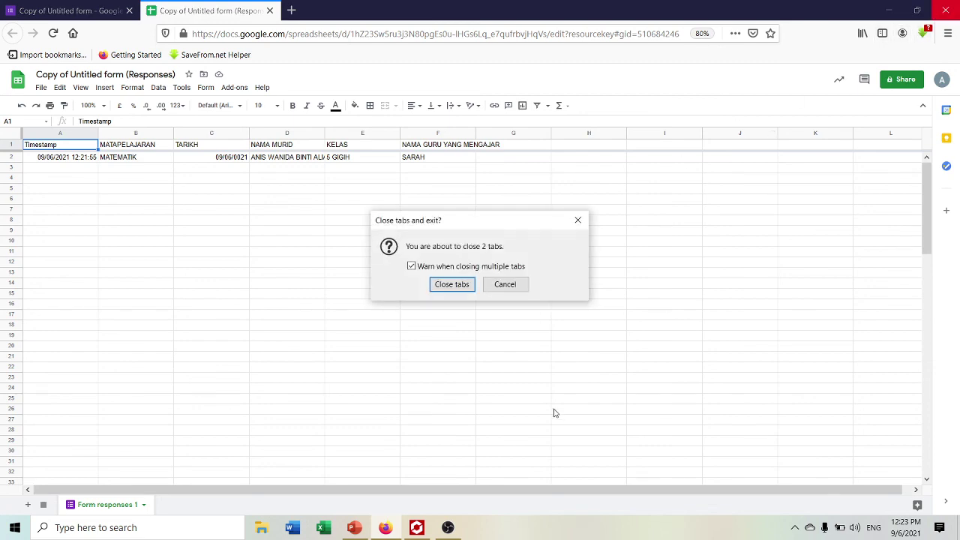
click(455, 283)
click(448, 529)
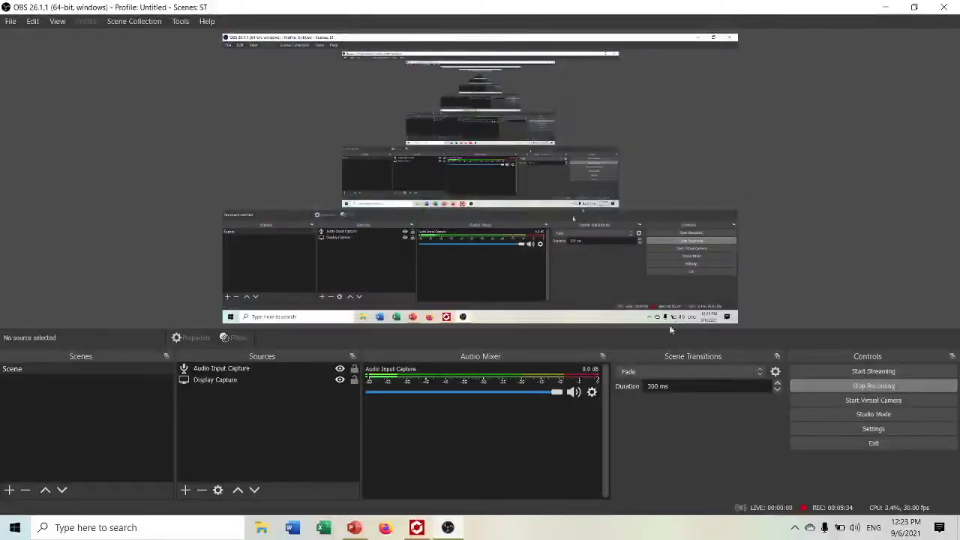